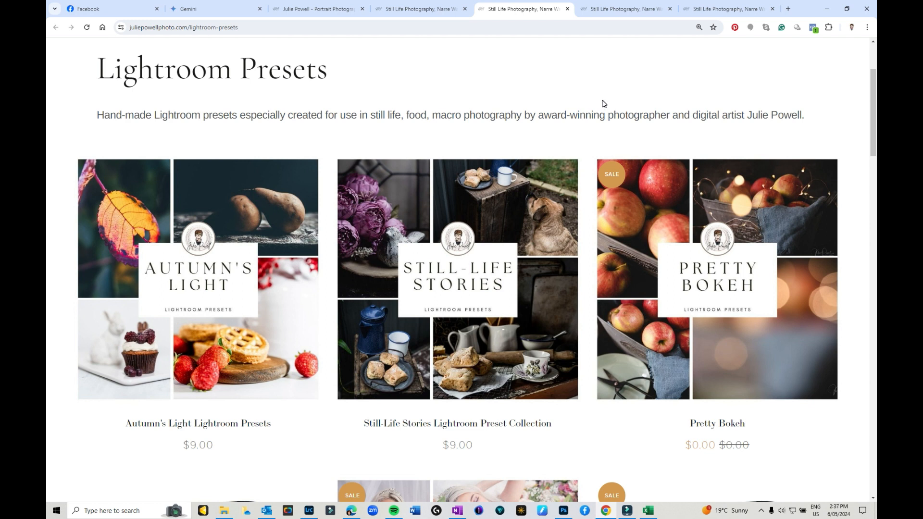
Step: Open the Autumn's Light Lightroom Presets product page and review its description down to the purchase option
click(229, 218)
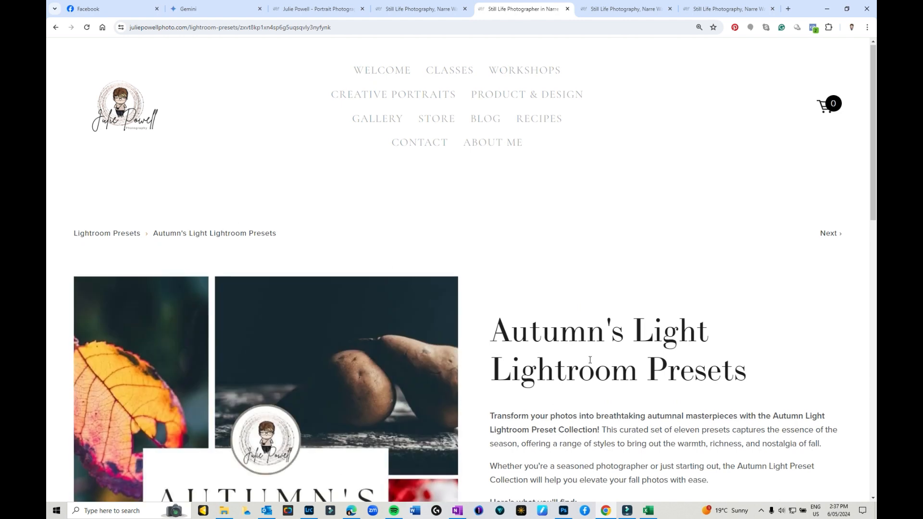
scroll(591, 363, down, 3)
scroll(591, 364, down, 10)
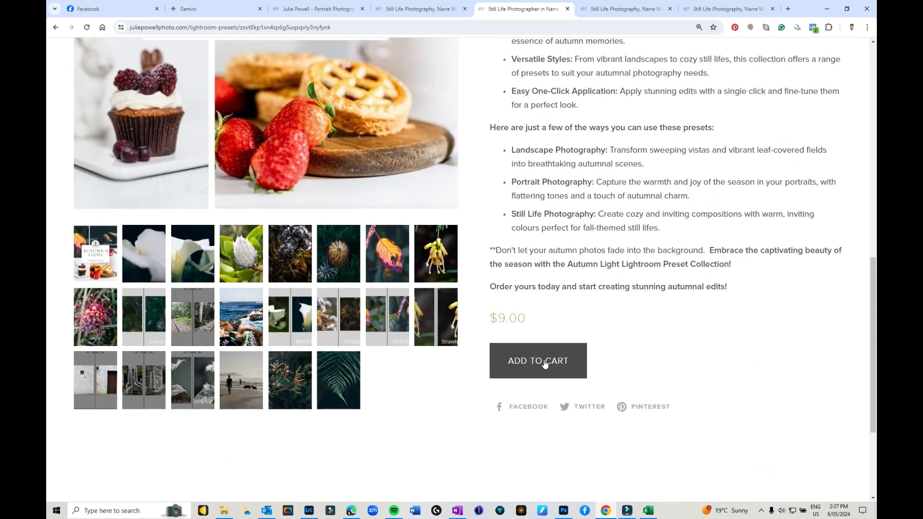
Step: Switch to File Explorer, extract the JPP Autumn's Light zip archive into its own folder with 7-Zip and view the extracted XMP files
click(226, 511)
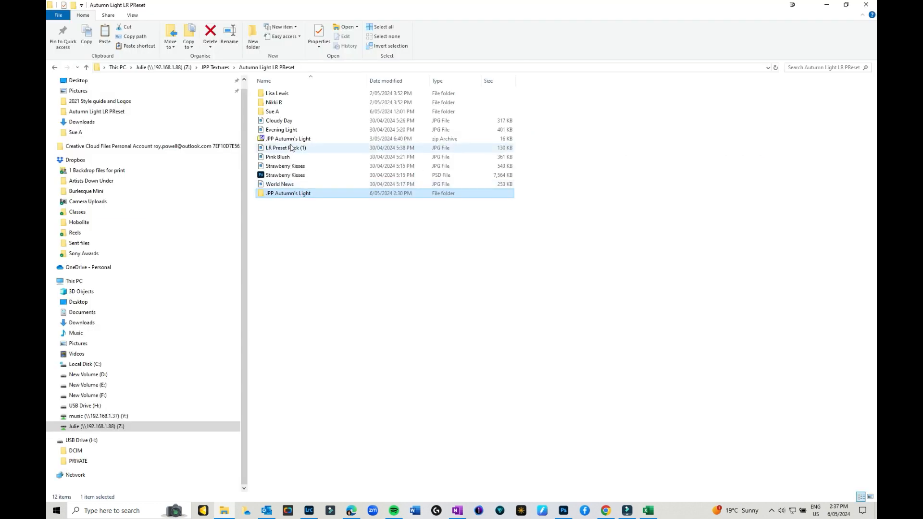
click(291, 140)
click(291, 140)
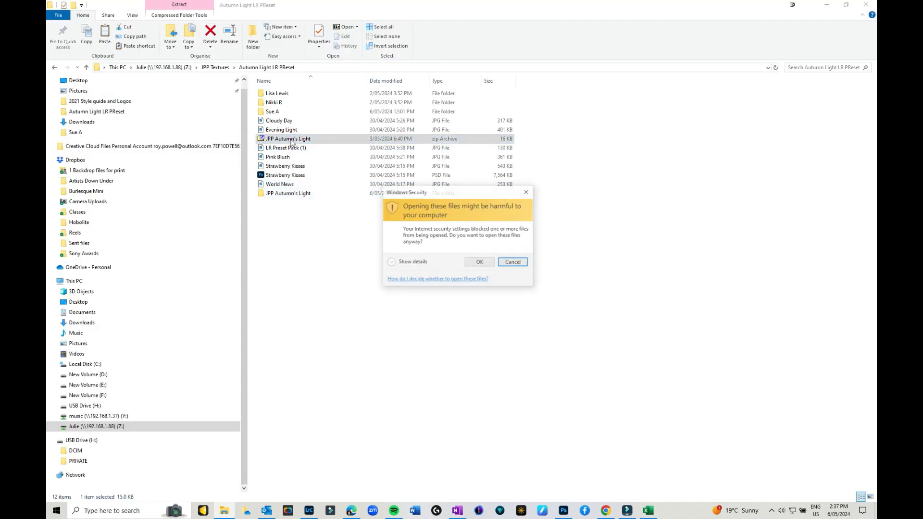
click(480, 262)
key(shift+F10)
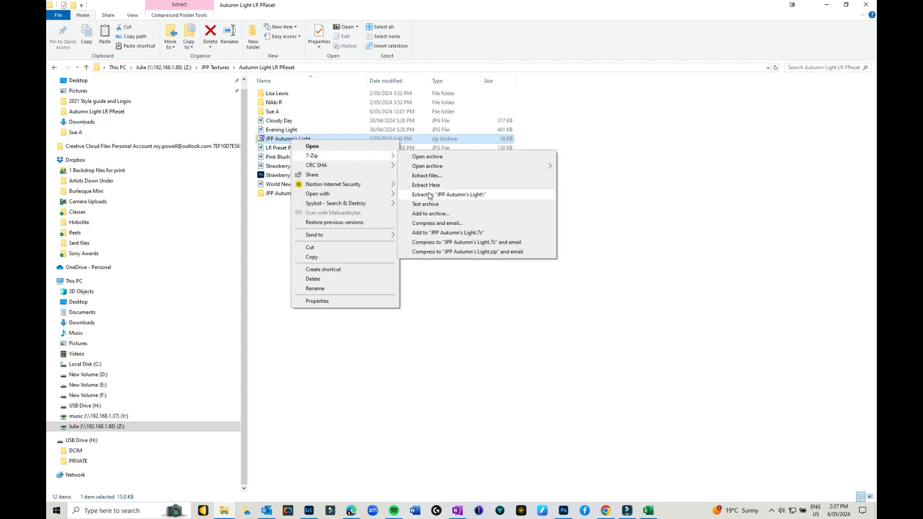
click(429, 198)
double_click(287, 196)
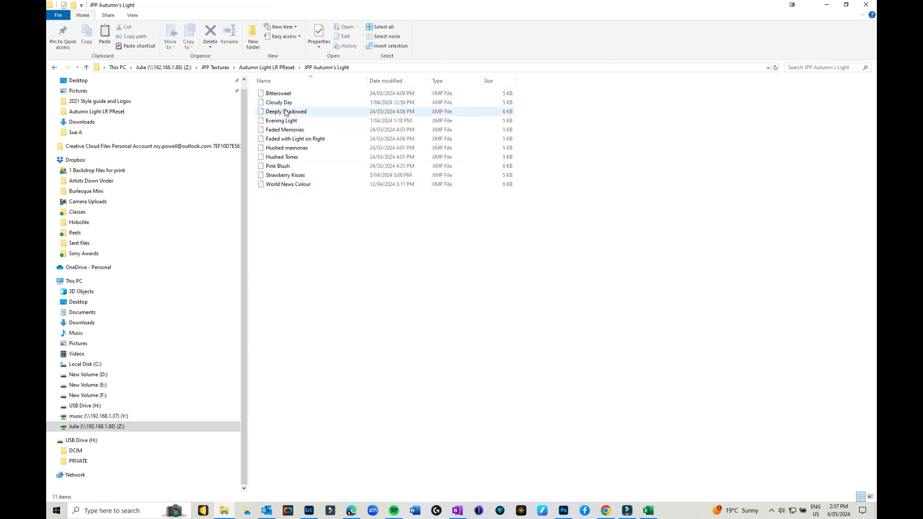
click(825, 6)
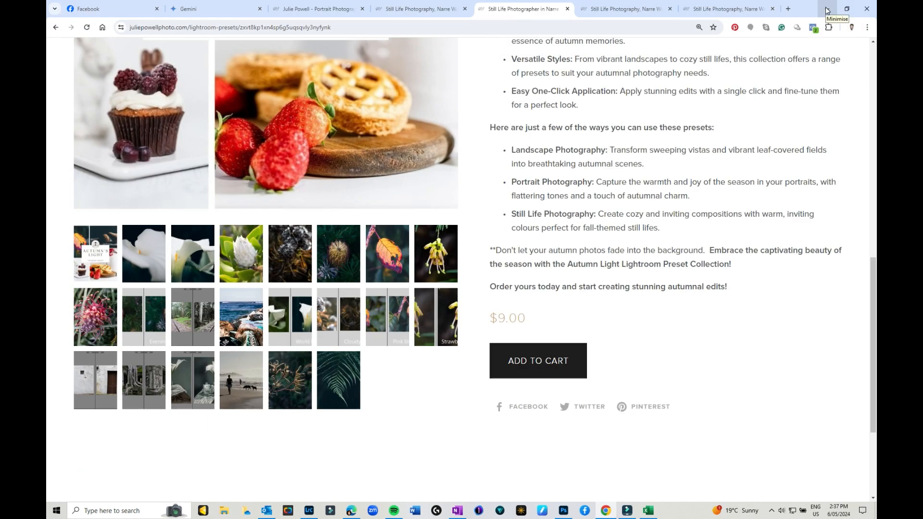
Step: Switch to Lightroom Classic and import all the XMP presets, Bittersweet through World News Colour, from the JPP Autumn's Light folder
click(310, 513)
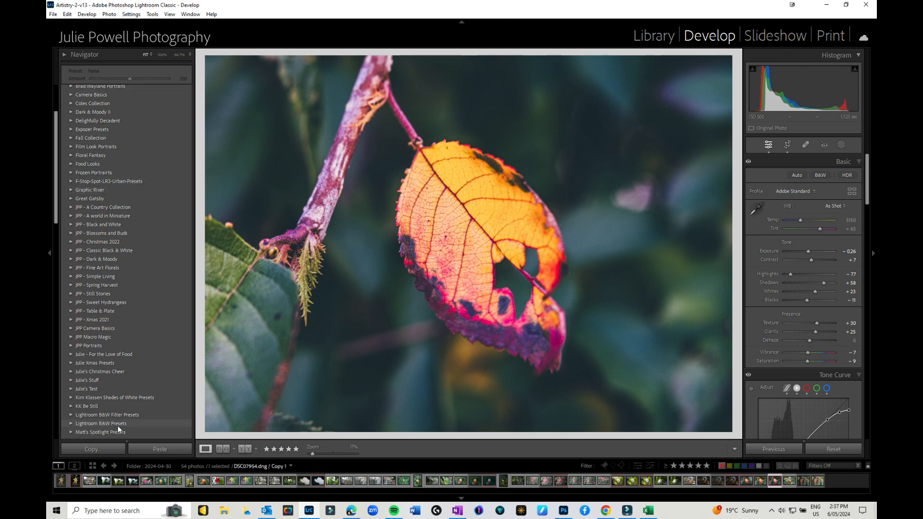
scroll(139, 161, up, 5)
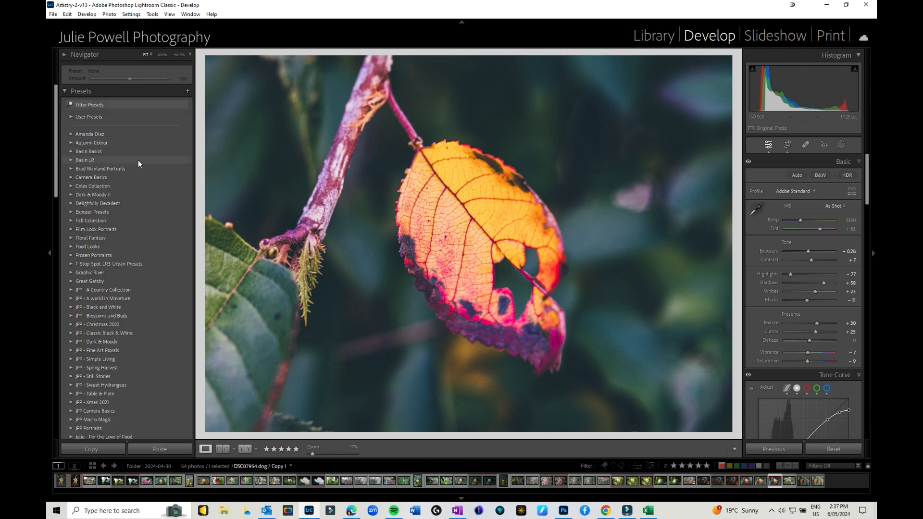
click(187, 91)
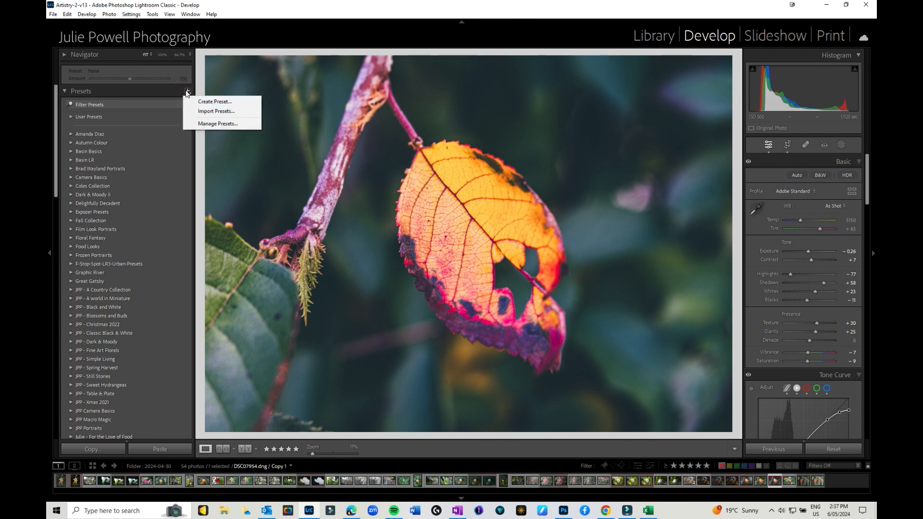
click(213, 112)
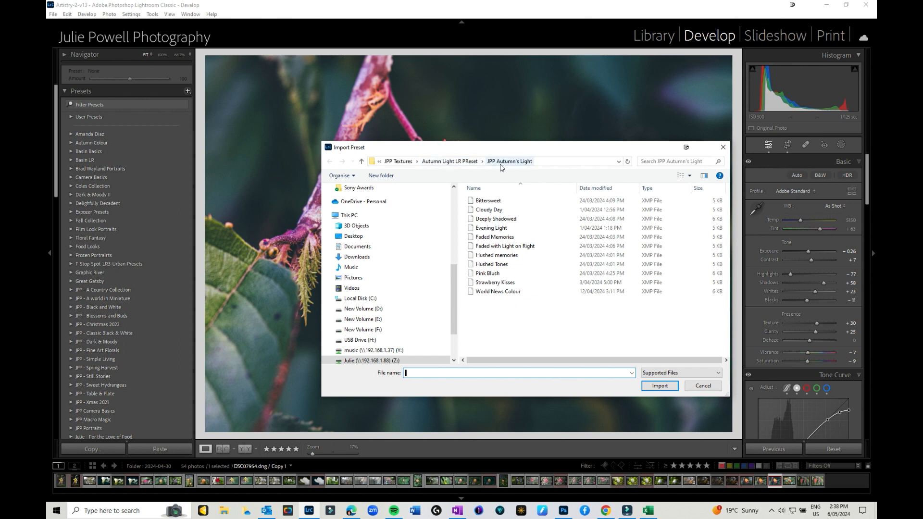
click(489, 201)
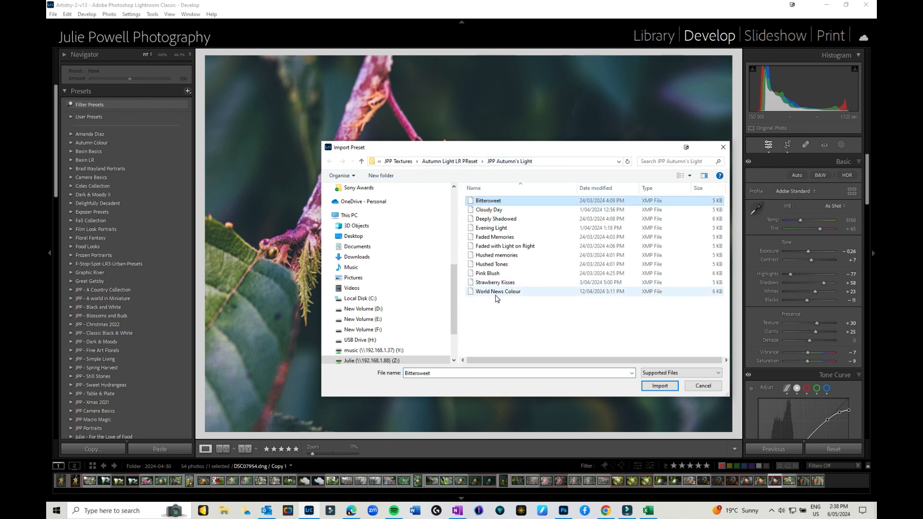
shift+click(495, 292)
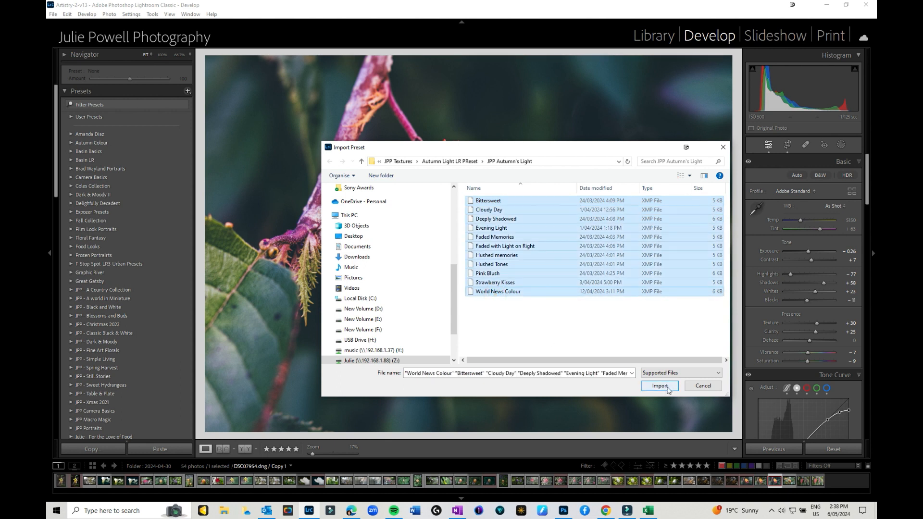
click(668, 389)
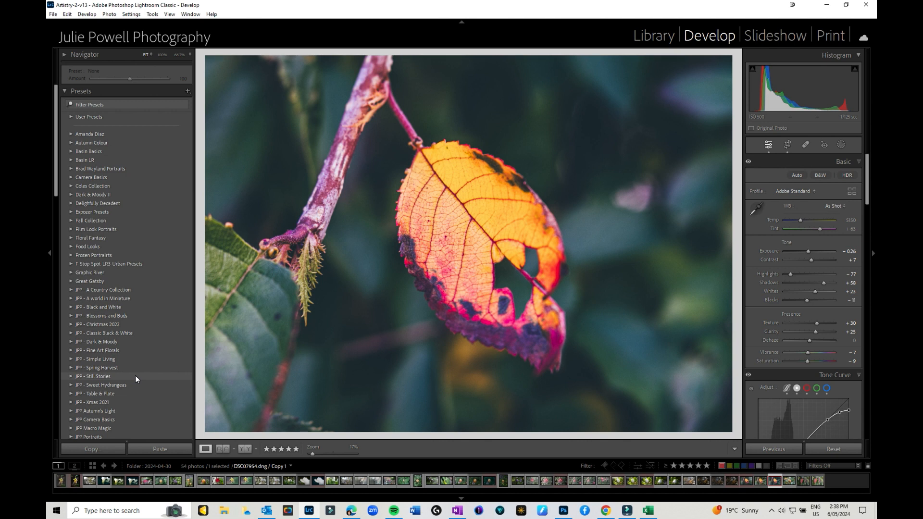
Step: Apply the Strawberry Kisses preset from the JPP Autumn's Light group to the pink flower photo DSC07944.dng
click(72, 411)
scroll(124, 397, down, 8)
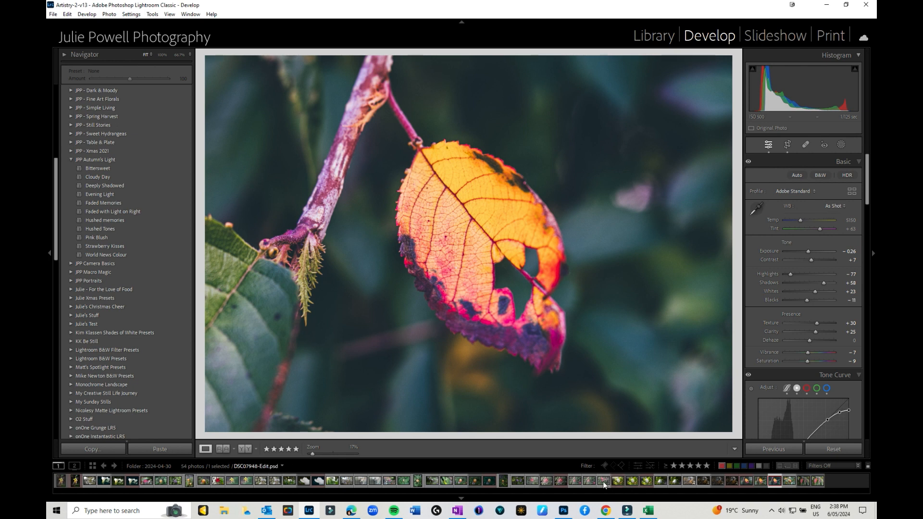
click(548, 482)
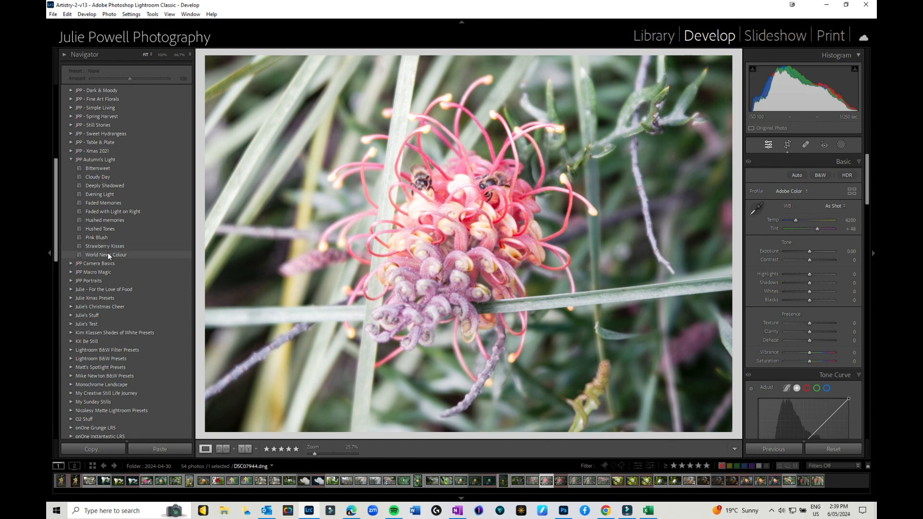
click(108, 247)
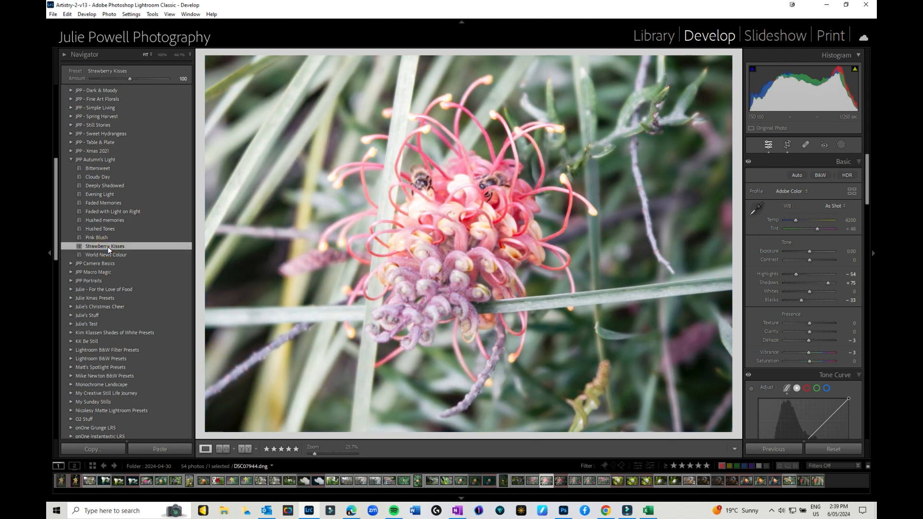
Step: Collapse the Basic, Tone Curve, Color Mixer, Color Grading, Detail and Lens Corrections sections of the develop settings
click(859, 162)
click(859, 176)
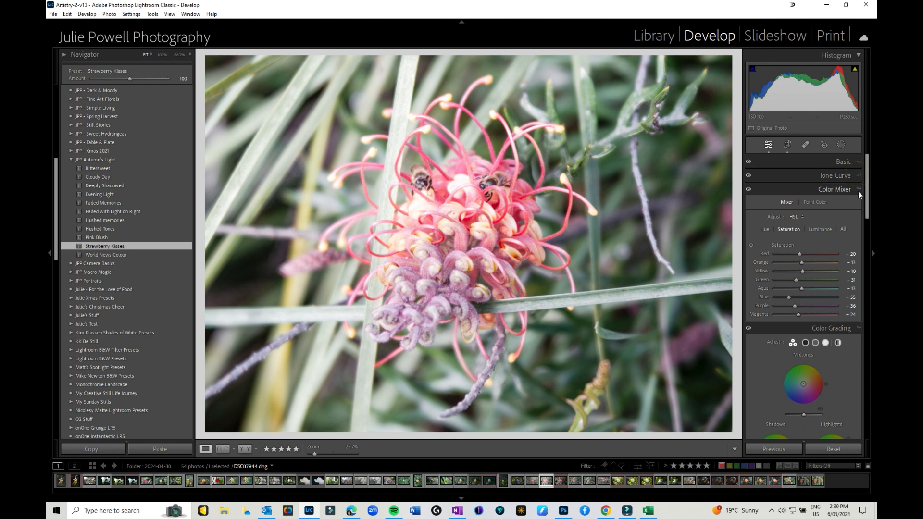
click(858, 190)
click(859, 204)
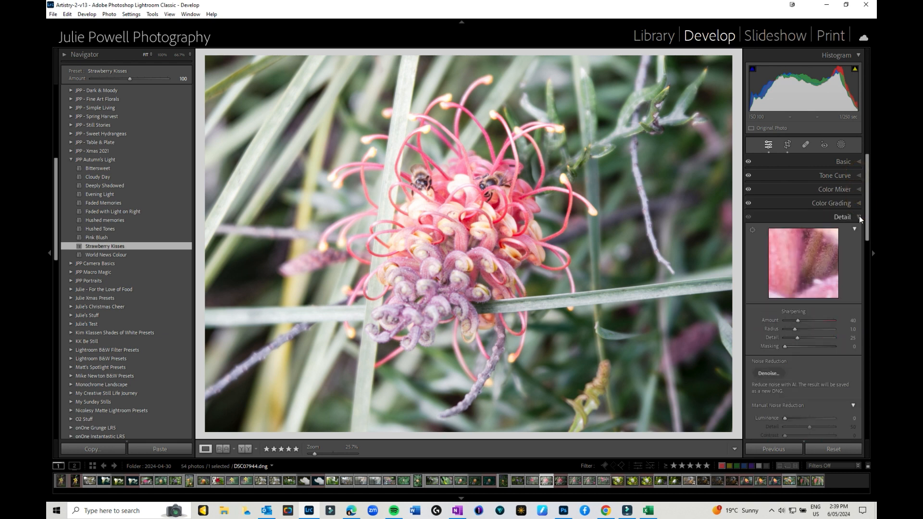
click(859, 217)
click(859, 231)
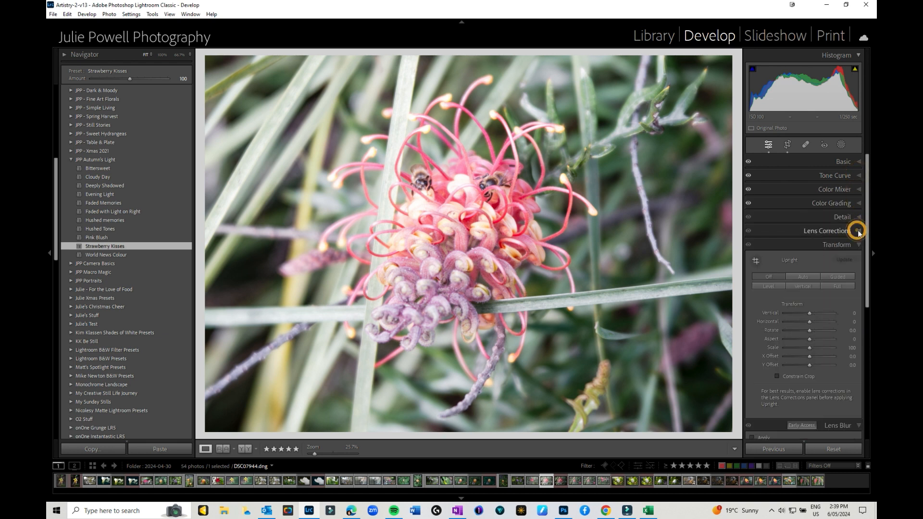
Step: Turn off Solo Mode for the develop settings and collapse the Transform, Lens Blur and Effects sections
right_click(826, 159)
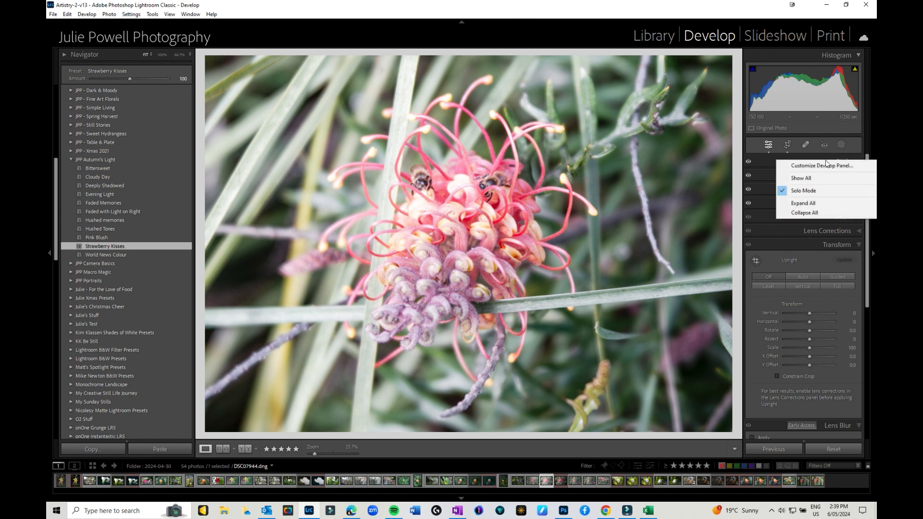
click(804, 190)
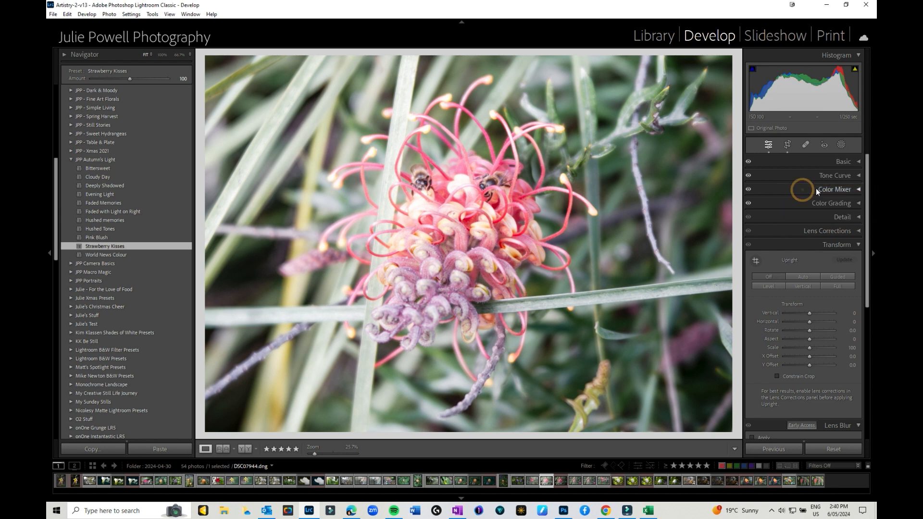
click(858, 246)
click(857, 253)
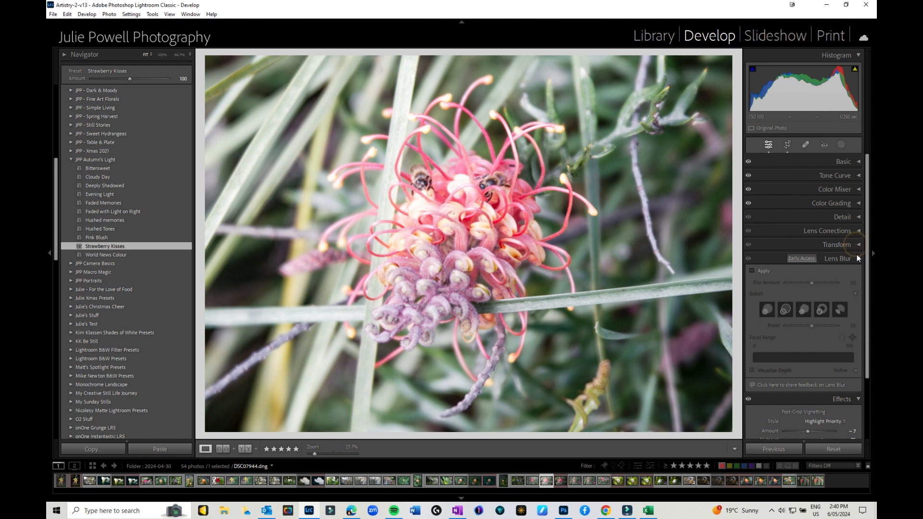
click(860, 258)
click(859, 272)
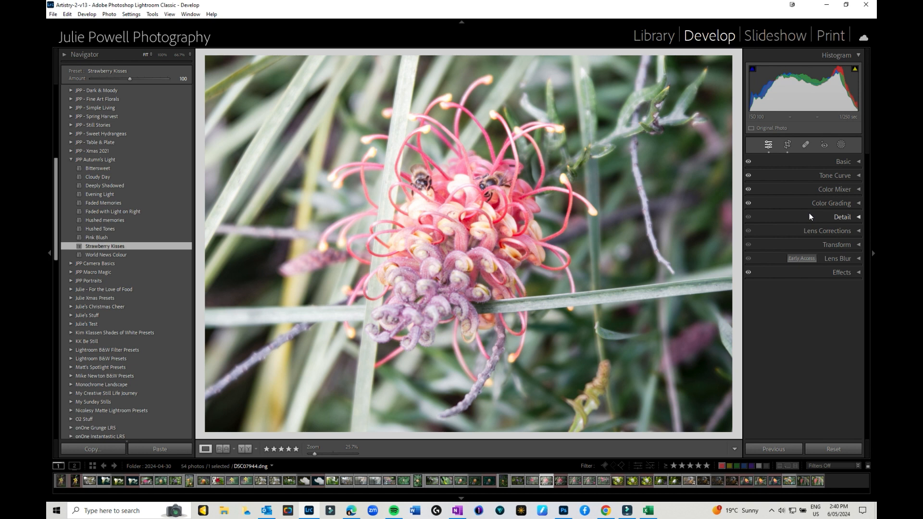
Step: Set the flower photo's Vibrance to +12 and lower the Lights region of its tone curve to +37
click(858, 161)
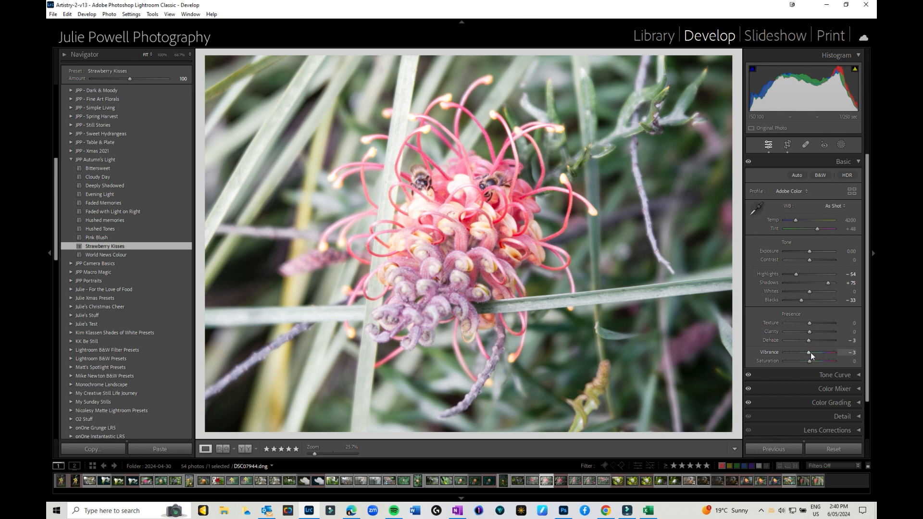
drag(809, 353, 815, 353)
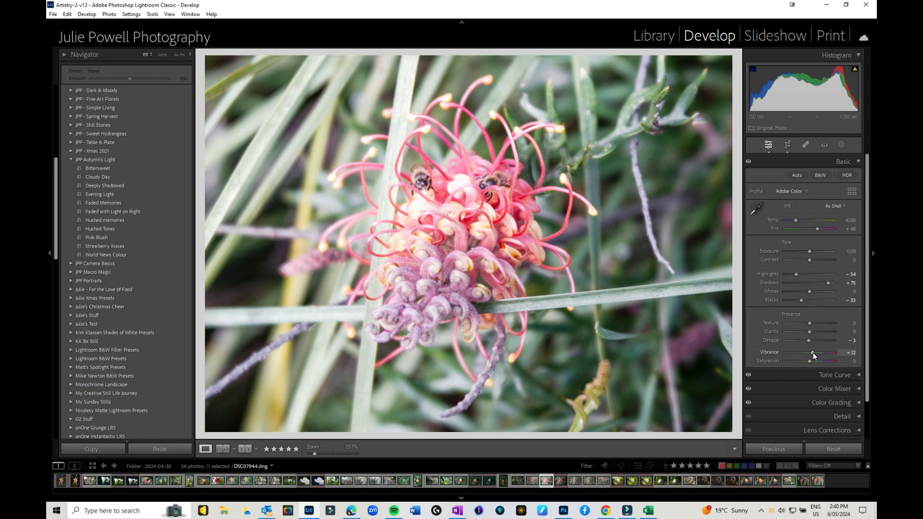
click(846, 376)
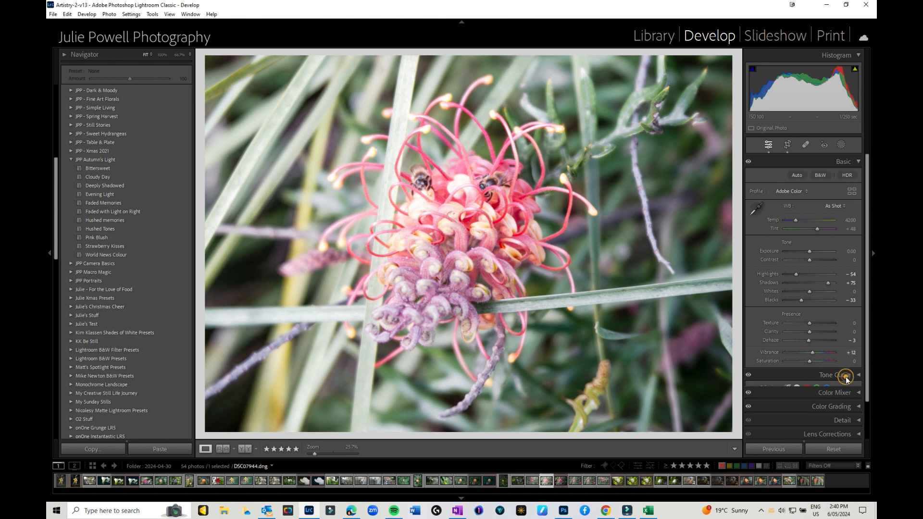
click(786, 297)
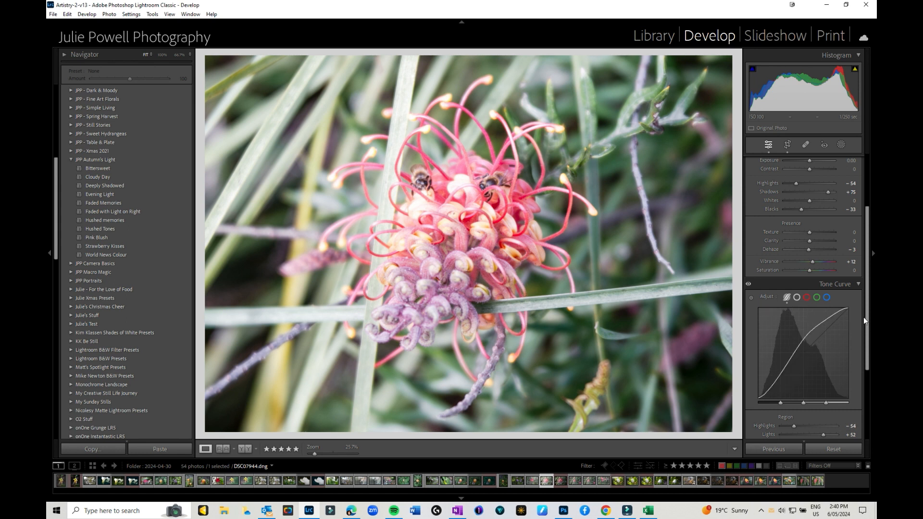
scroll(868, 318, down, 1)
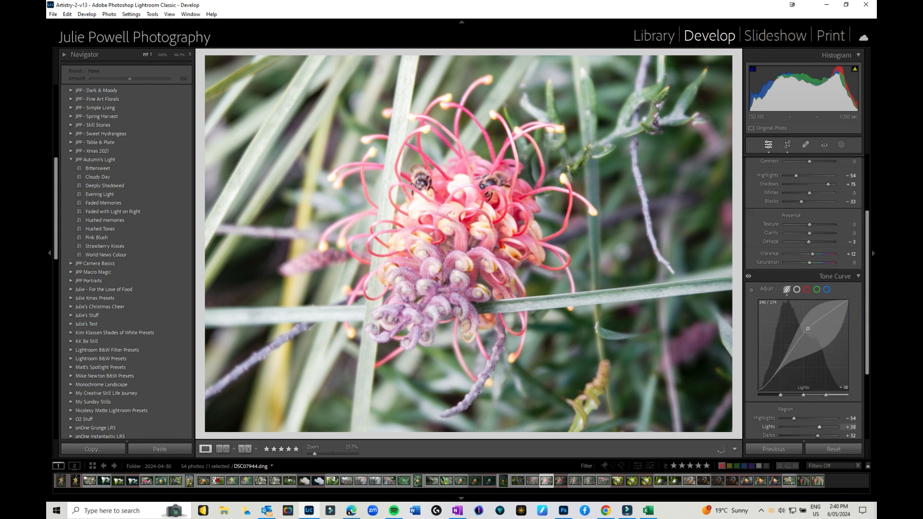
drag(868, 305, 871, 376)
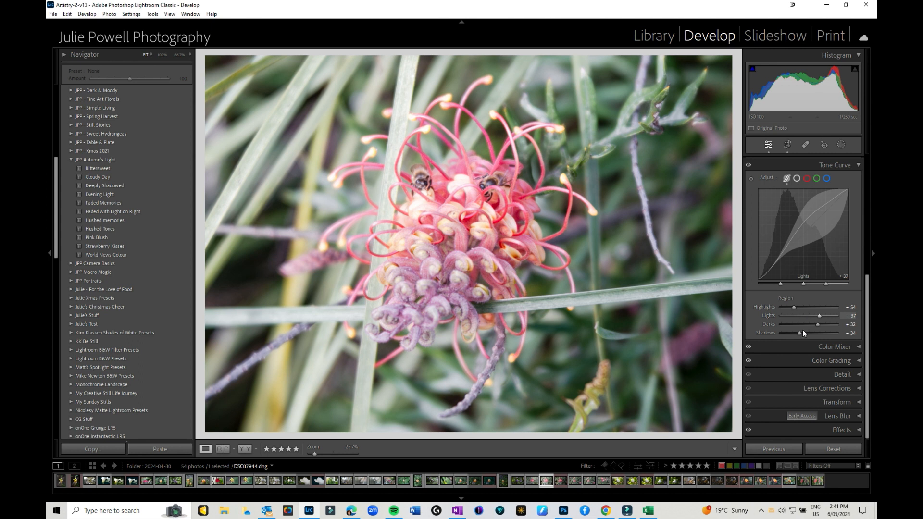
Step: Examine the preset's Color Mixer saturation values and Color Grading wheels, and collapse Color Grading again
click(852, 346)
scroll(818, 313, down, 2)
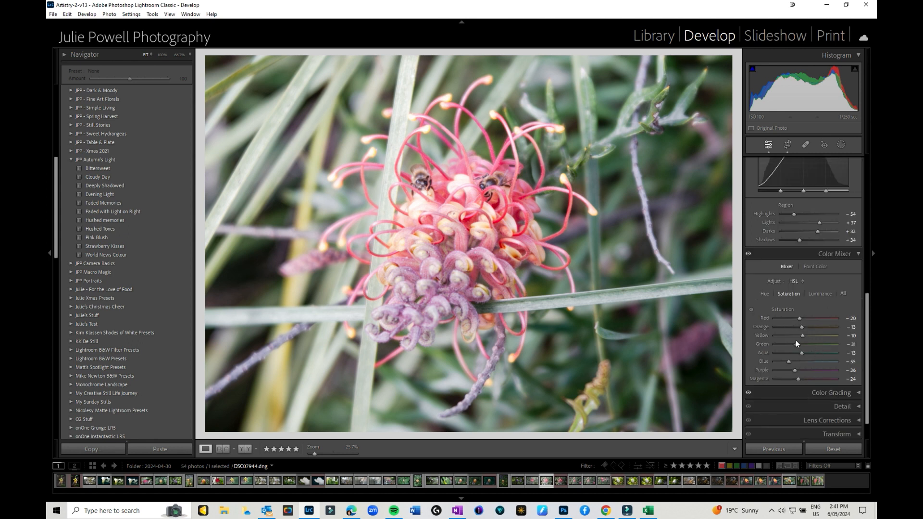
click(852, 393)
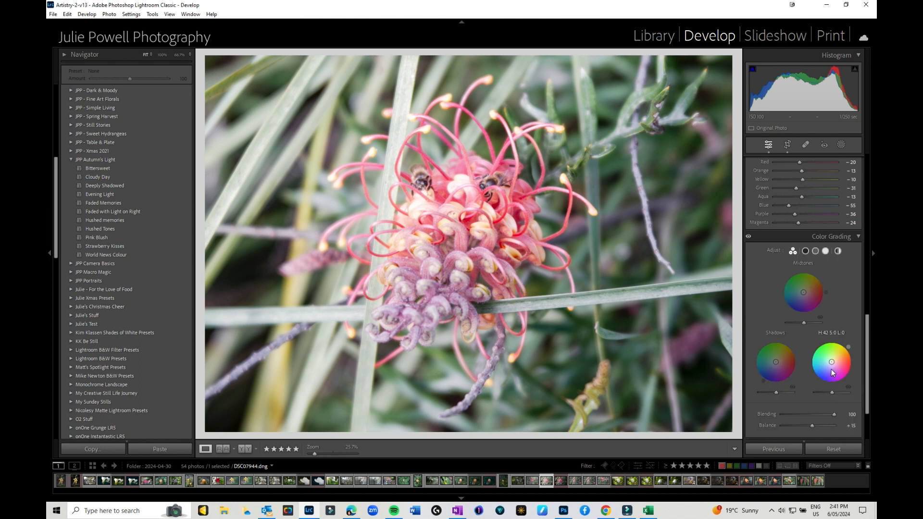
scroll(843, 301, down, 2)
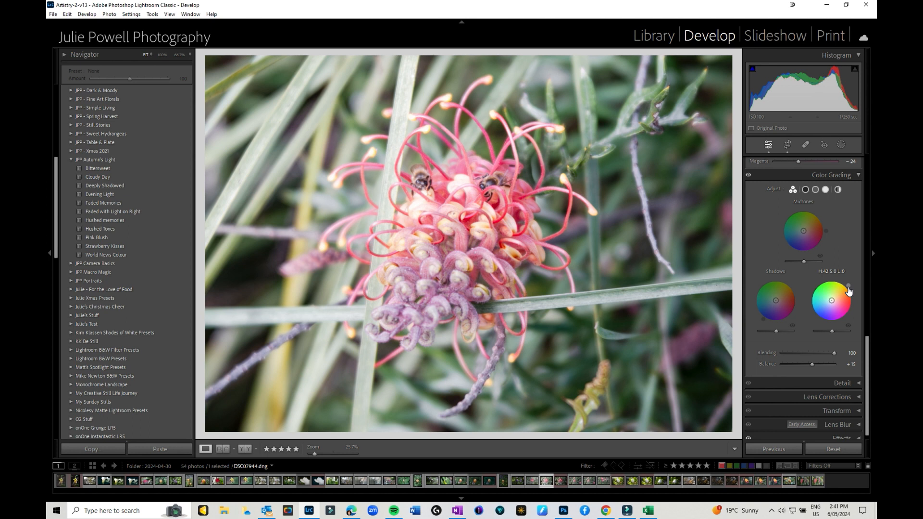
click(857, 175)
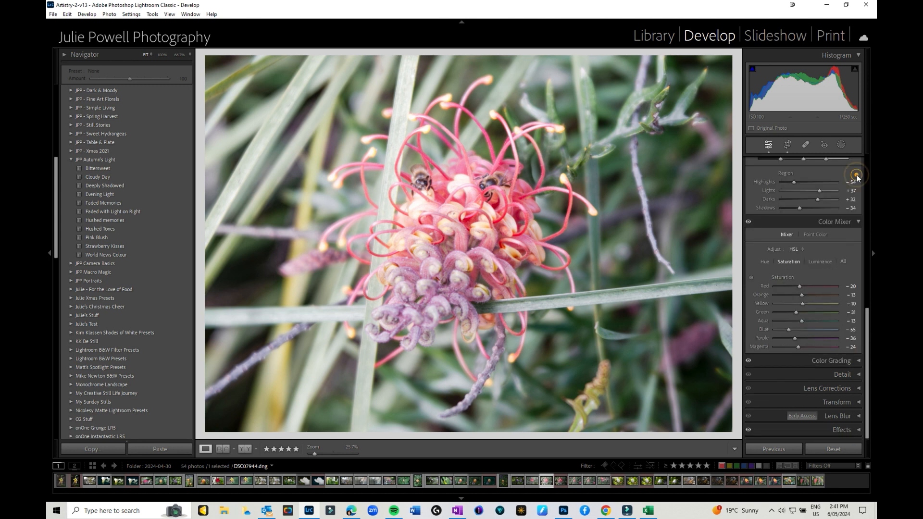
scroll(100, 215, up, 5)
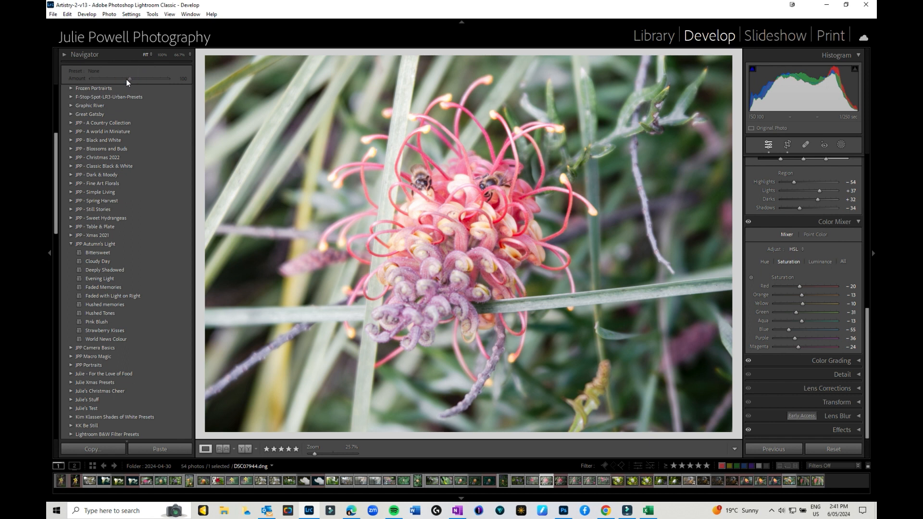
Step: Apply the Strawberry Kisses preset to the flower photo at an amount of 58 and lower its Exposure to -0.79
click(126, 329)
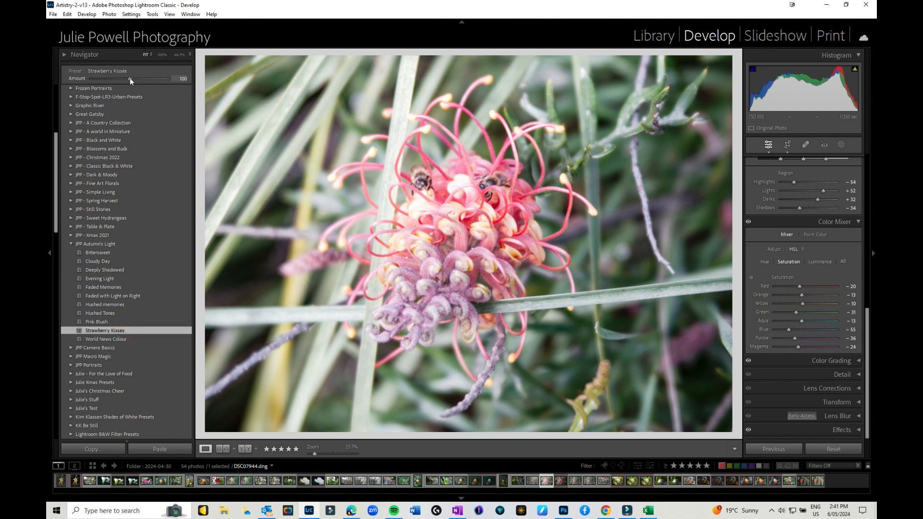
mouse_move(129, 78)
mouse_down()
mouse_move(107, 78)
mouse_move(172, 80)
mouse_move(94, 79)
mouse_move(125, 79)
mouse_move(114, 78)
mouse_up()
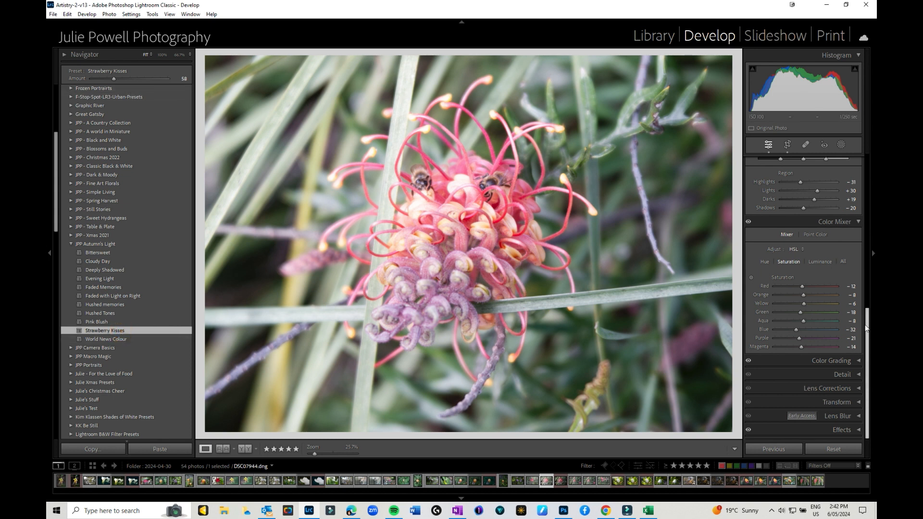
drag(871, 313, 869, 169)
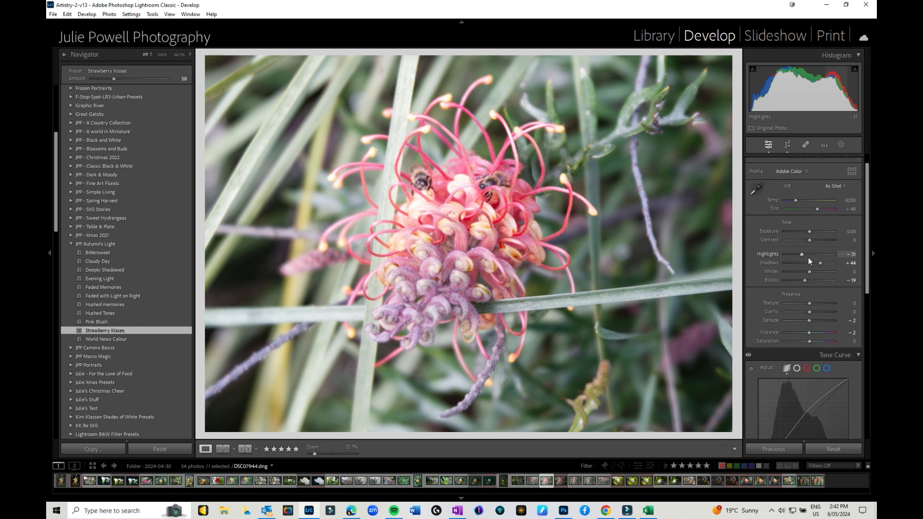
drag(809, 233, 803, 234)
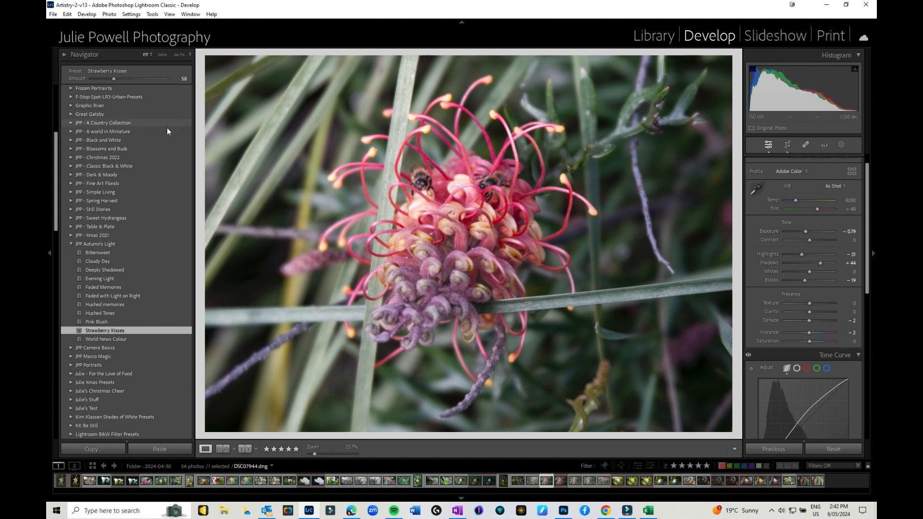
Step: Save the current develop settings as a new preset named "Strawnerry Kisses + 1 stop" in the JPP Autumn's Light group
scroll(166, 128, up, 5)
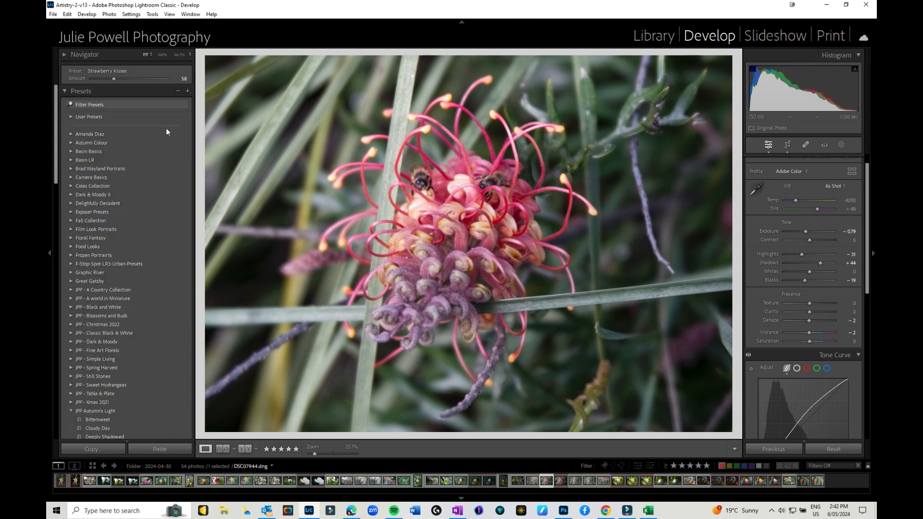
click(187, 90)
click(202, 102)
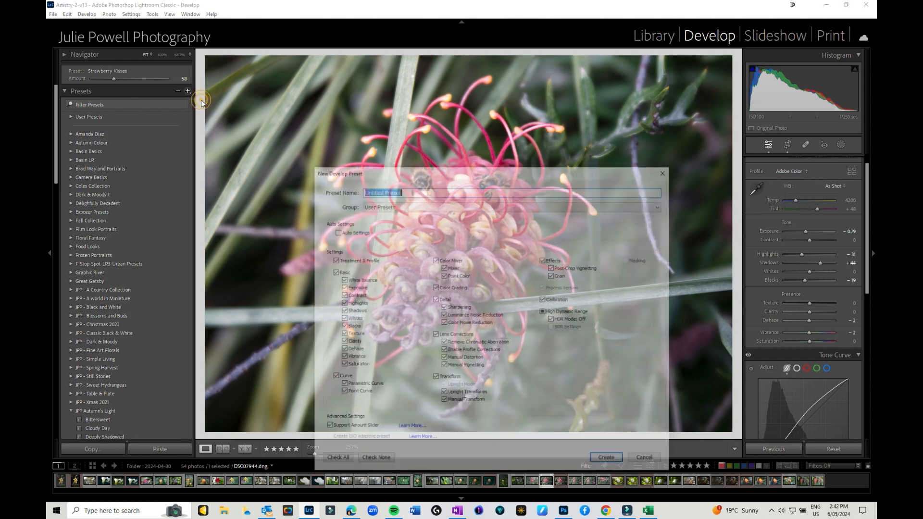
click(405, 204)
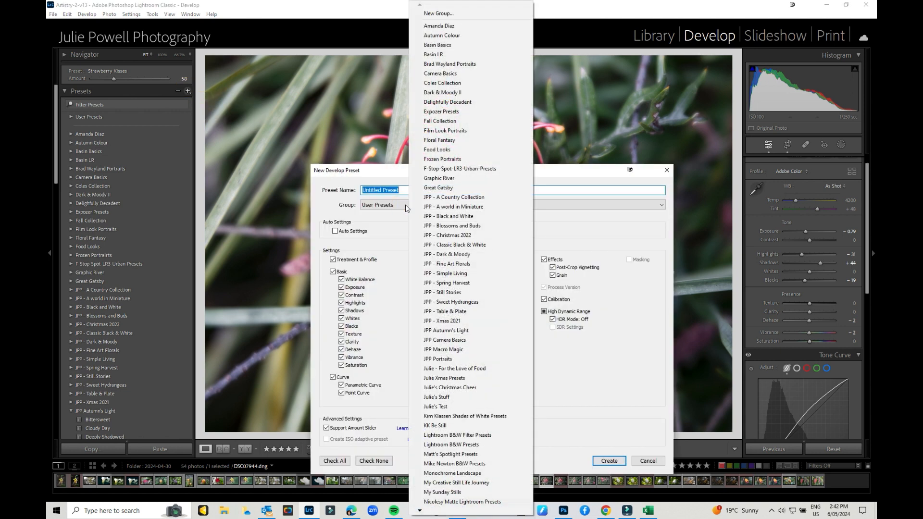
click(457, 330)
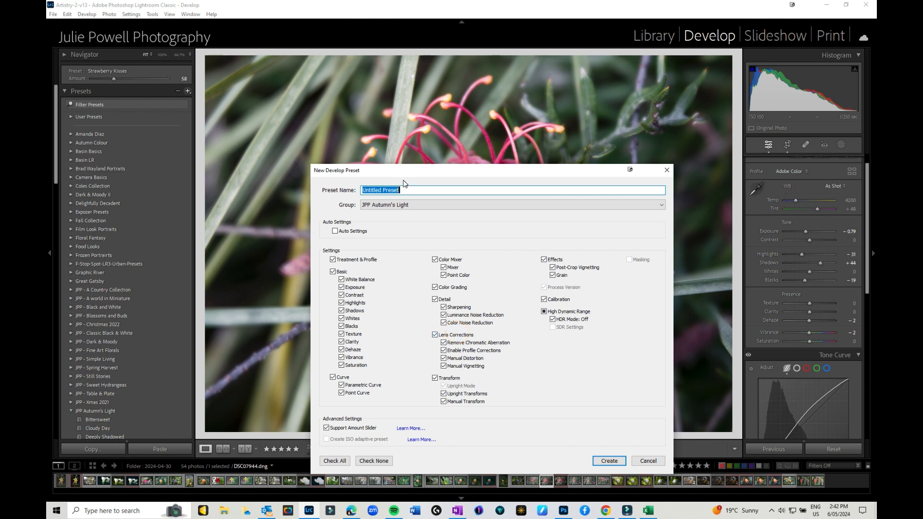
text(Strawnerry Kisses + a stop)
key(BackSpace)
key(Delete)
text(1)
key(Return)
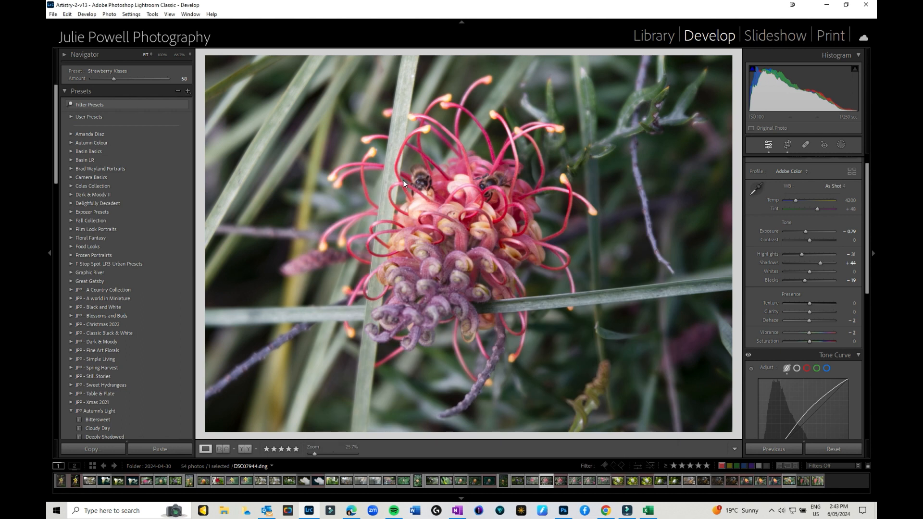
scroll(127, 382, down, 5)
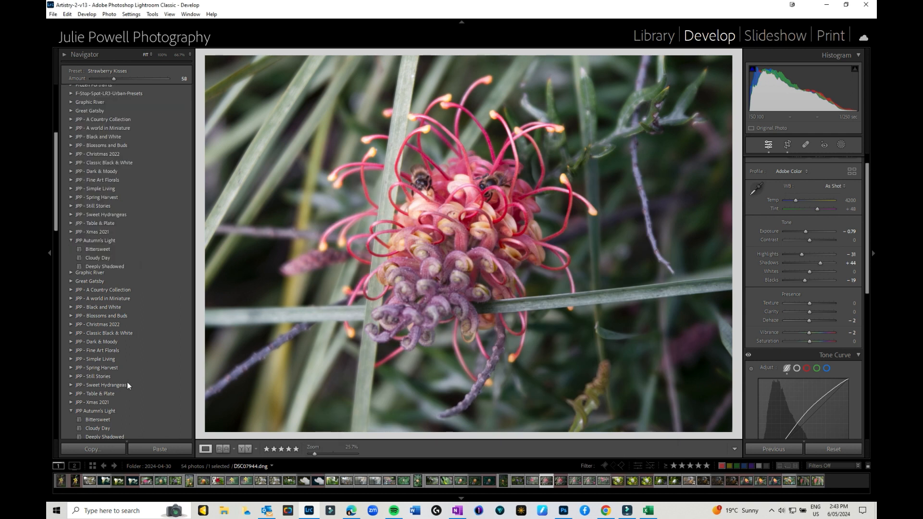